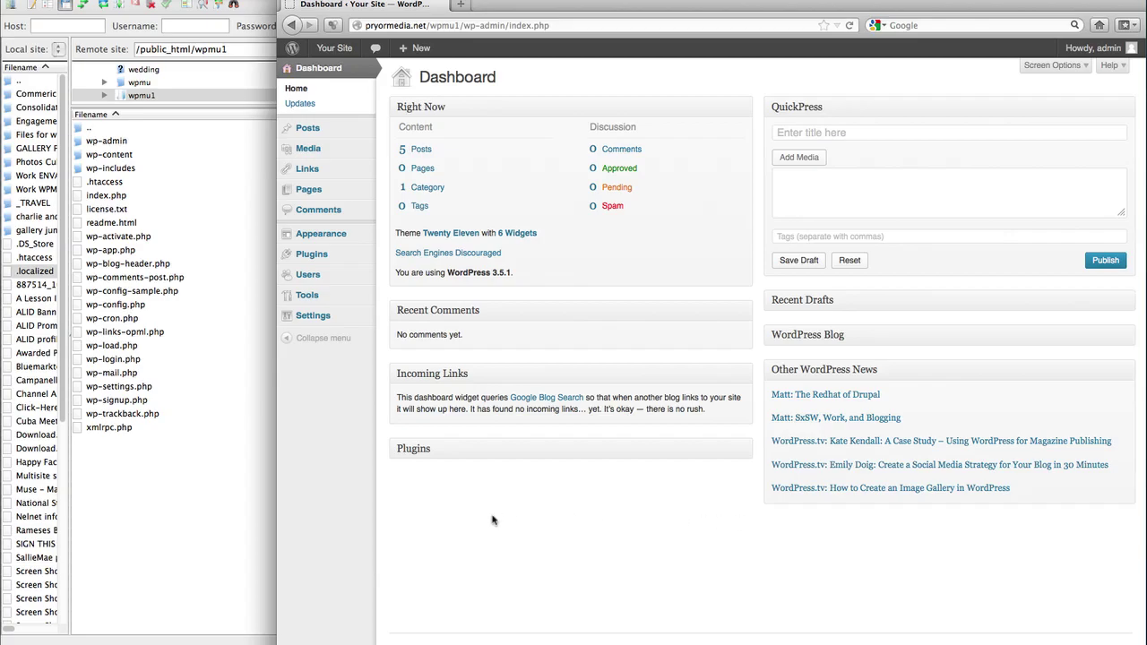
Step: Add a /* Multisite */ block defining WP_ALLOW_MULTISITE as true below WP_DEBUG in wp-config.php
{"action": "left_click", "coordinate": [178, 482]}
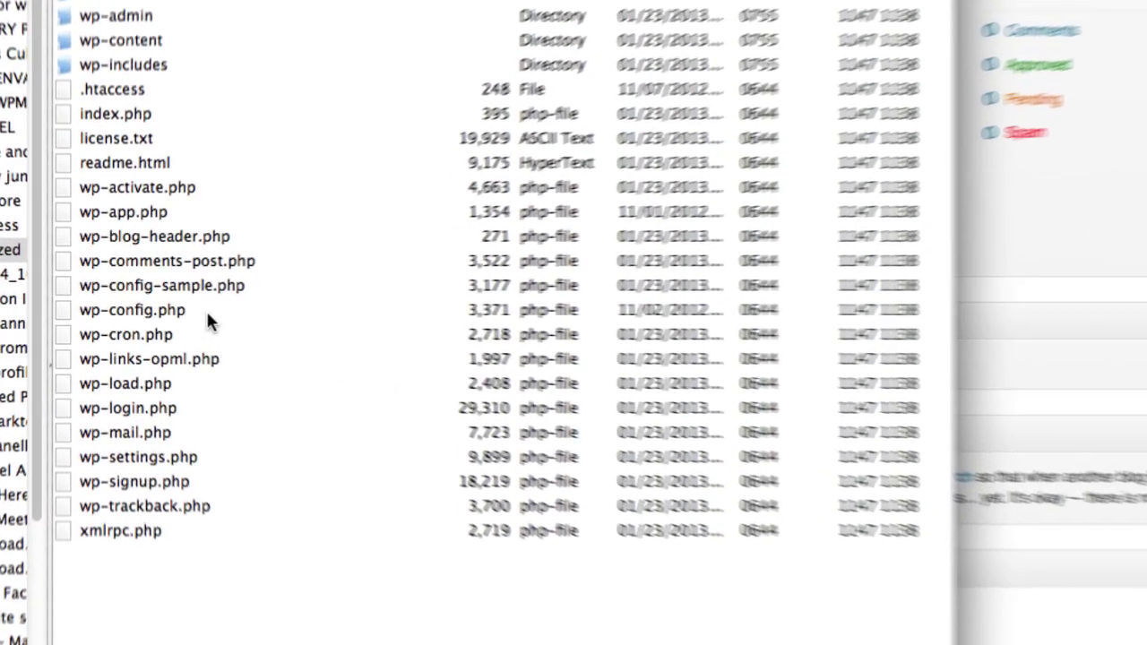
{"action": "left_click", "coordinate": [154, 308]}
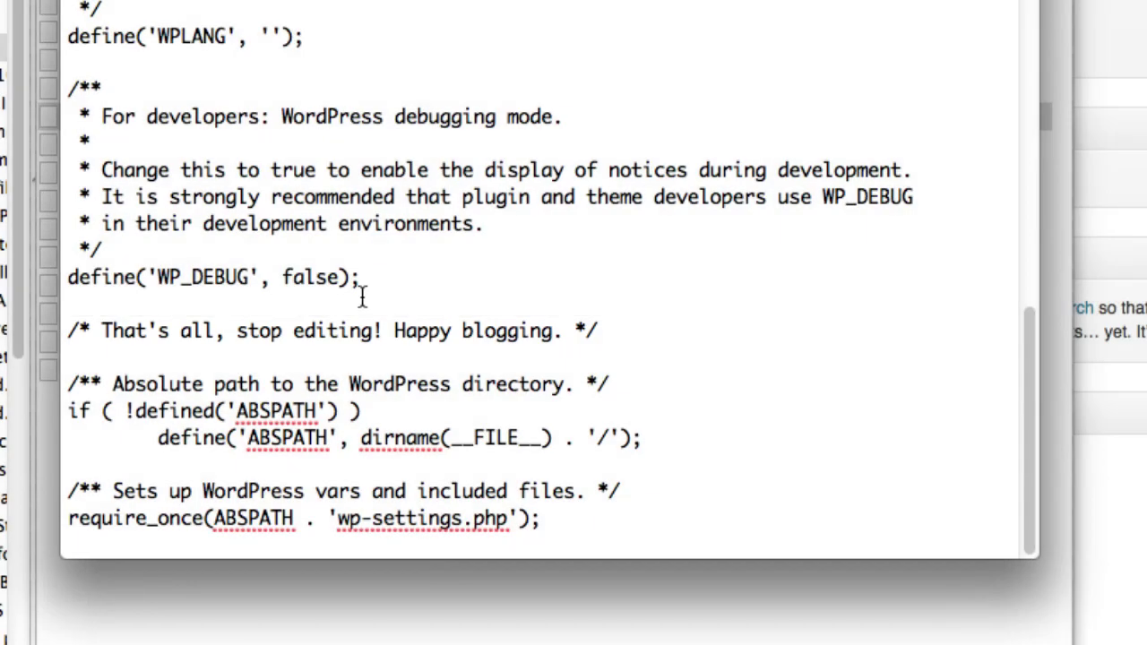
{"action": "left_click", "coordinate": [283, 300]}
{"action": "key", "text": "Return"}
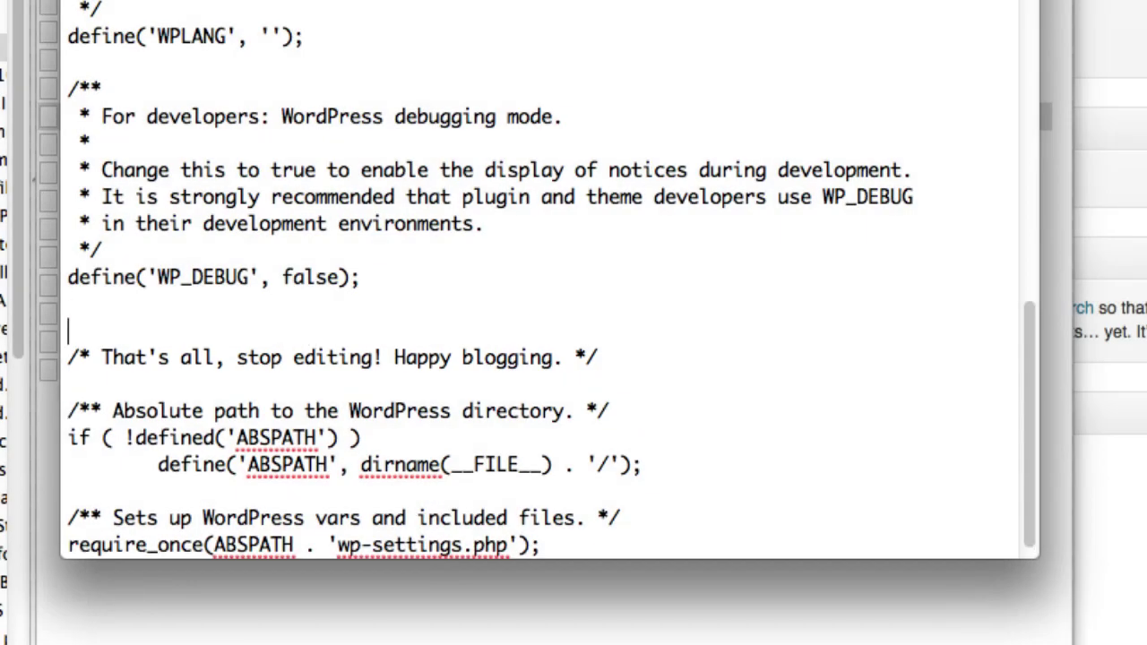
{"action": "type", "text": "/* Multisite */ define('WP_ALLOW_MULTISITE', true);"}
{"action": "key", "text": "Return"}
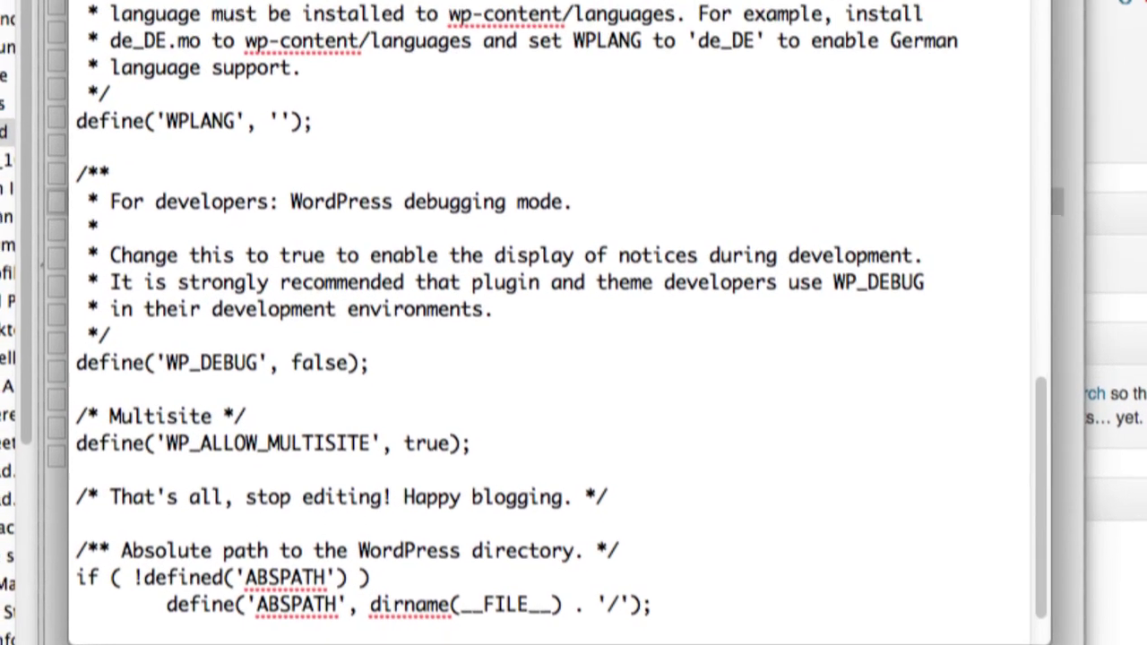
{"action": "key", "text": "super+w"}
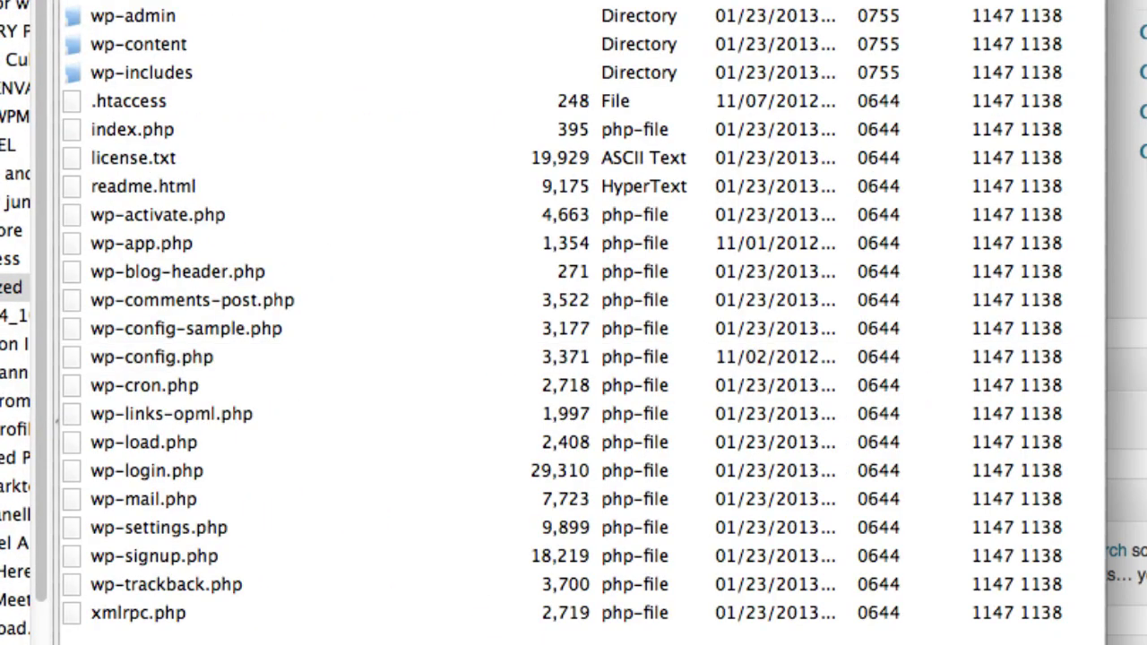
Step: Upload the changed wp-config.php, select it with .htaccess, and return to the wpmu1 dashboard
{"action": "left_click", "coordinate": [461, 499]}
{"action": "left_click", "coordinate": [200, 358]}
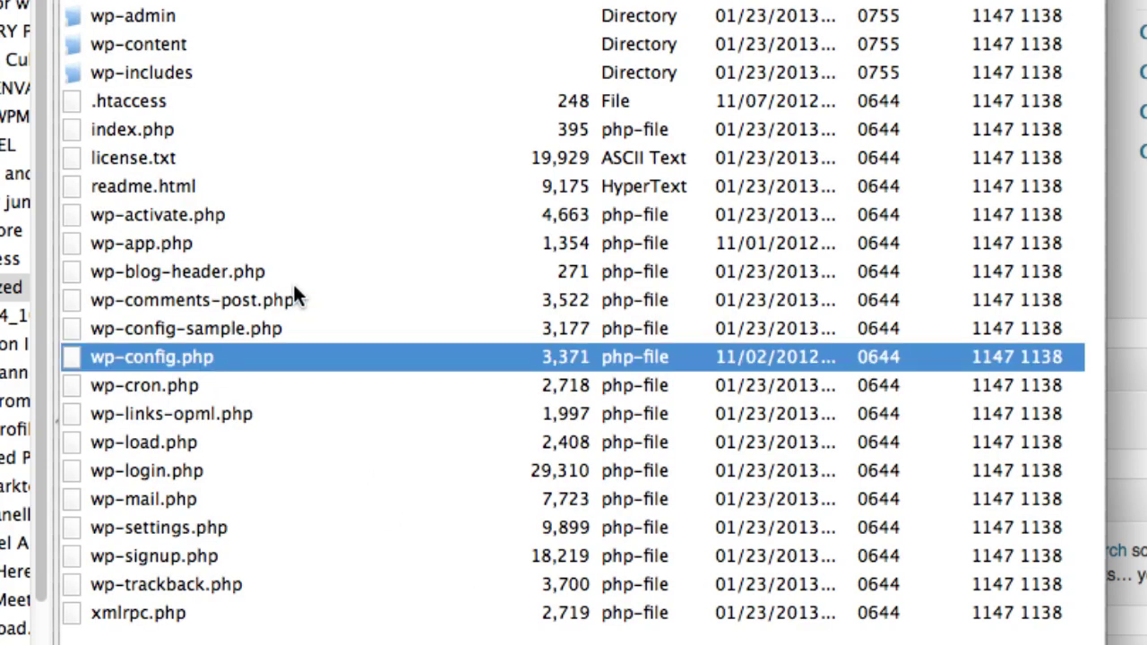
{"action": "left_click", "coordinate": [194, 101], "text": "super"}
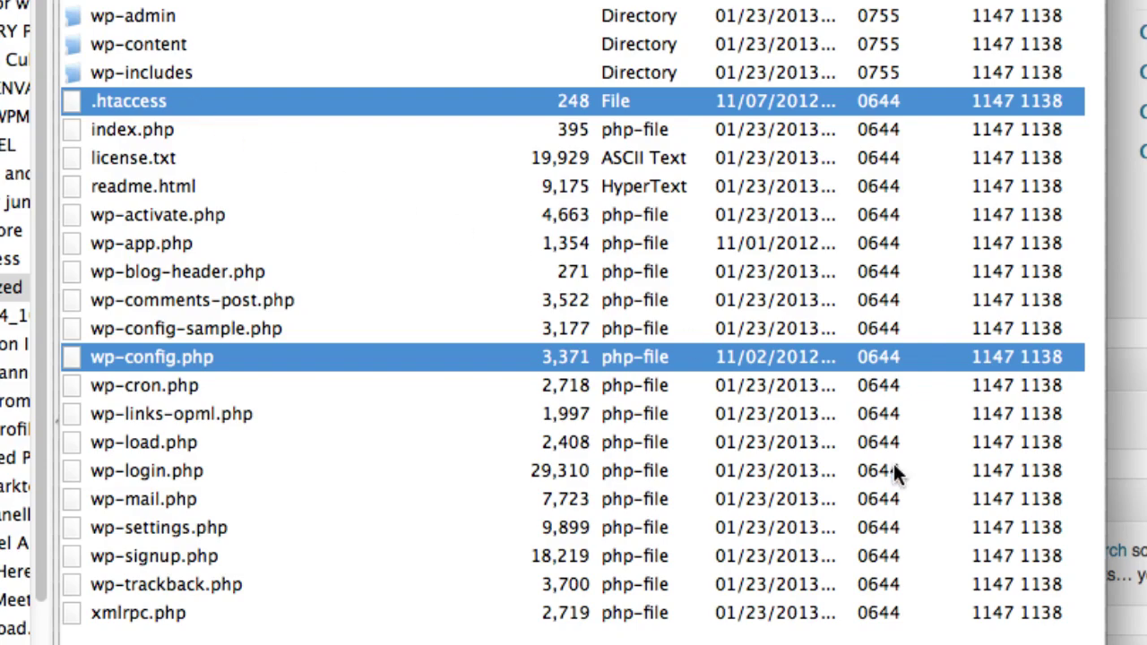
{"action": "left_click", "coordinate": [1124, 475]}
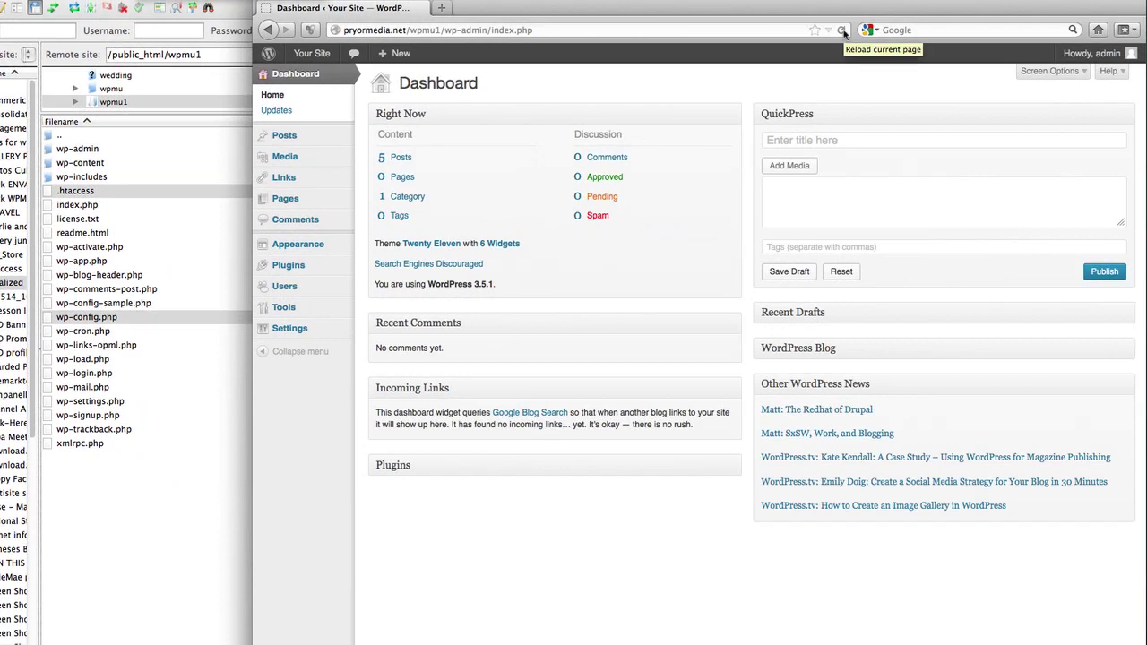
Step: Reload the dashboard so the Tools menu shows the new Network Setup entry
{"action": "left_click", "coordinate": [842, 31]}
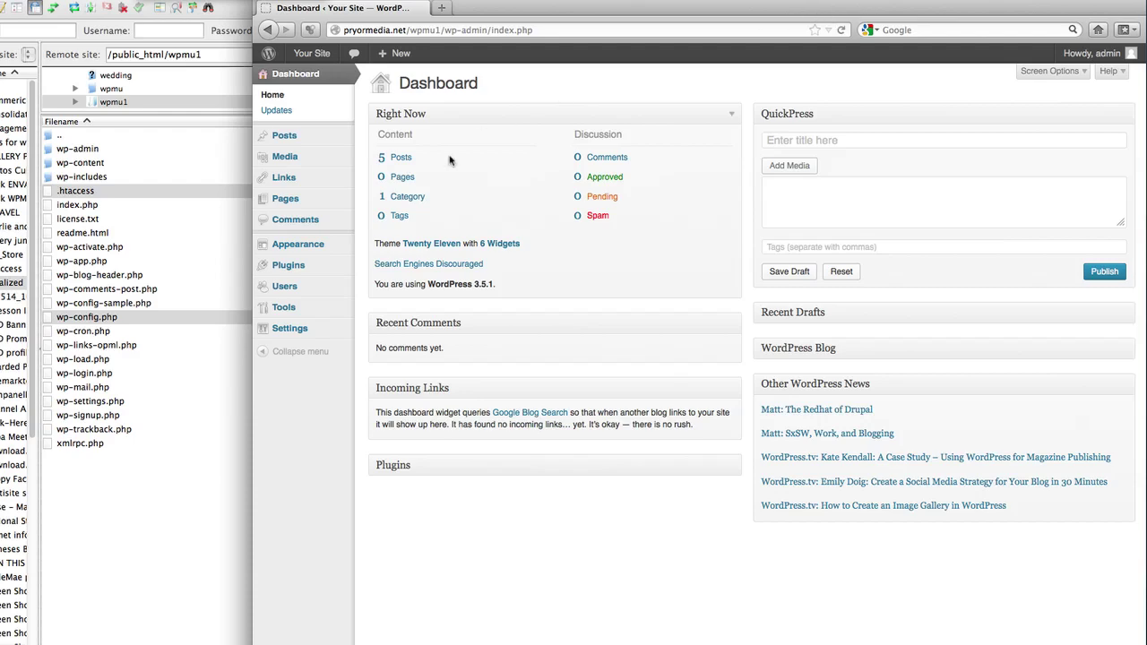
{"action": "mouse_move", "coordinate": [310, 314]}
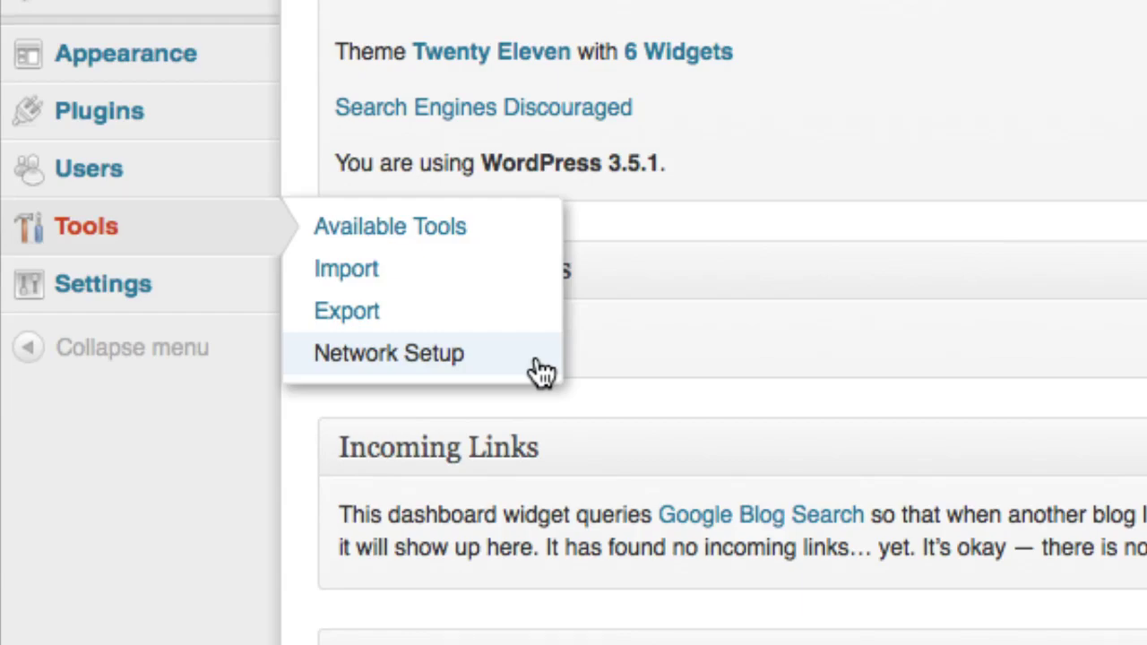
Step: Open Tools > Network Setup and compare Sub-domains and Sub-directories addressing, ending on Sub-domains
{"action": "left_click", "coordinate": [536, 365]}
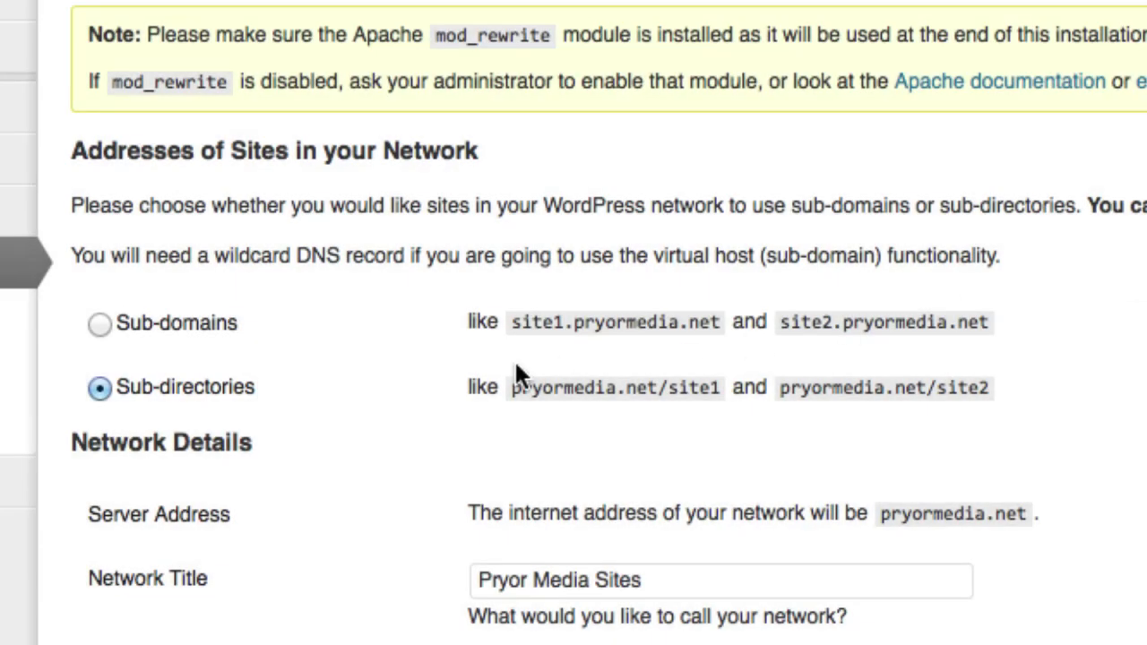
{"action": "left_click", "coordinate": [93, 326]}
{"action": "left_click", "coordinate": [99, 389]}
{"action": "left_click", "coordinate": [150, 329]}
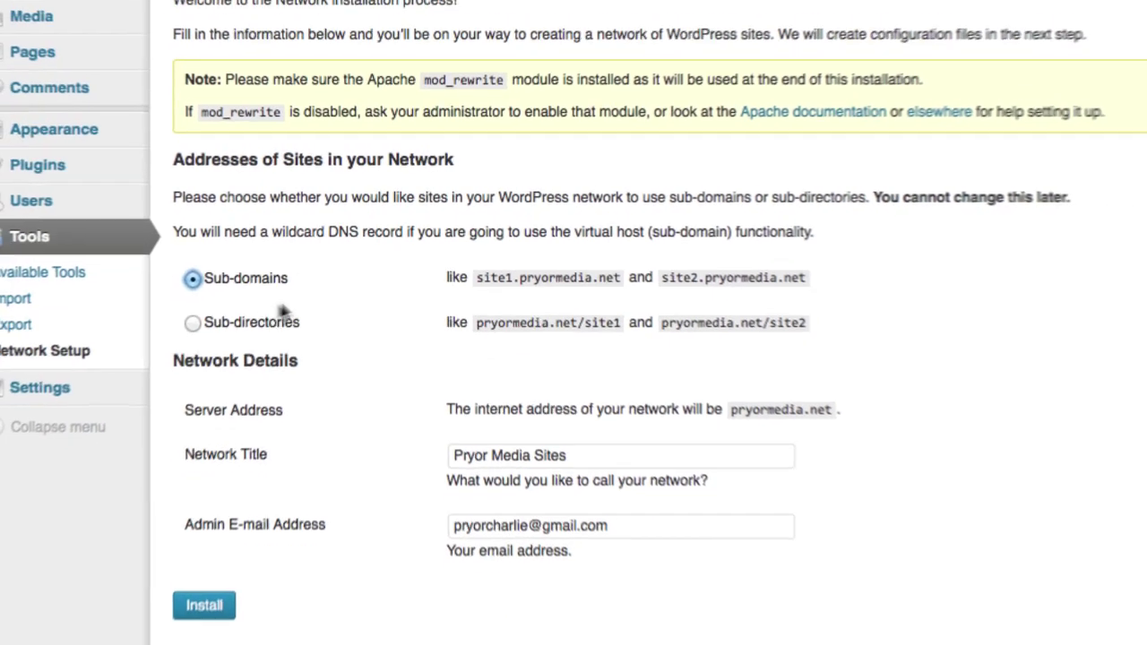
Step: Choose Sub-directories for site addresses and install the network
{"action": "left_click", "coordinate": [209, 314]}
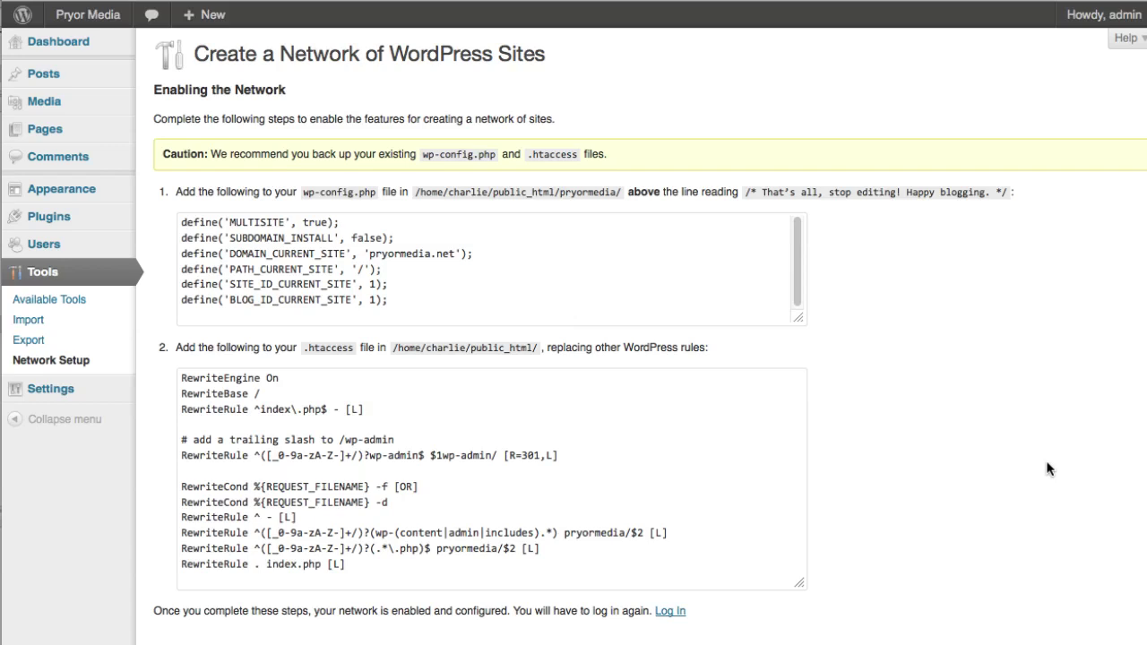
Step: Paste the six network defines below WP_ALLOW_MULTISITE in wp-config.php, then copy the .htaccess rewrite rules
{"action": "left_click", "coordinate": [388, 284]}
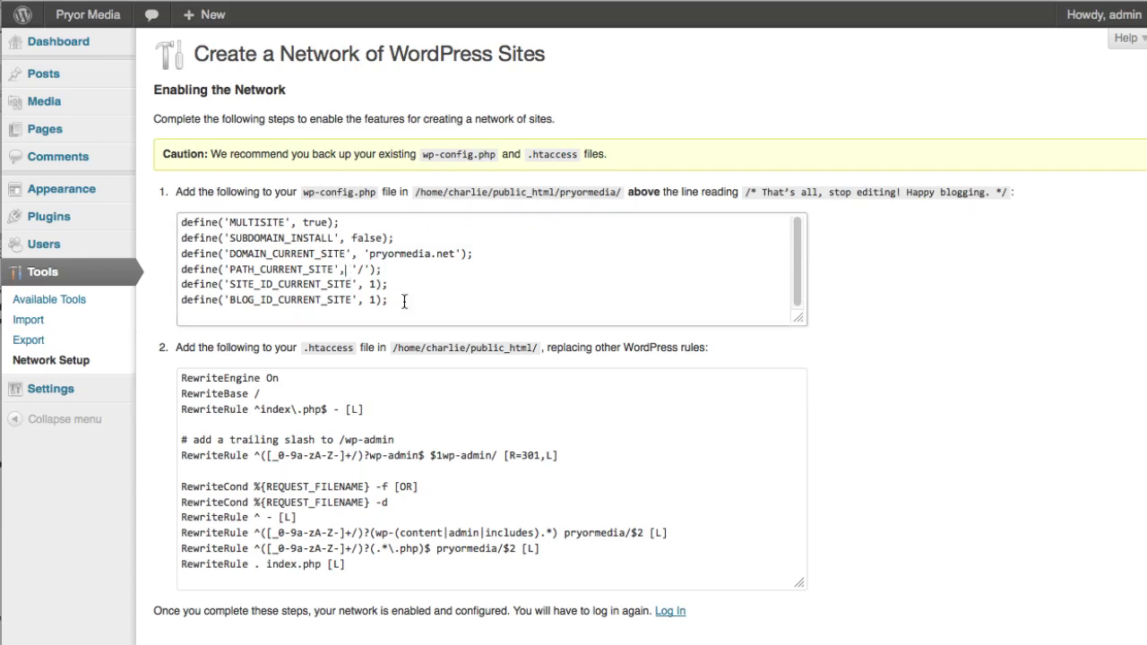
{"action": "left_click_drag", "start_coordinate": [405, 302], "coordinate": [163, 191]}
{"action": "key", "text": "super+c"}
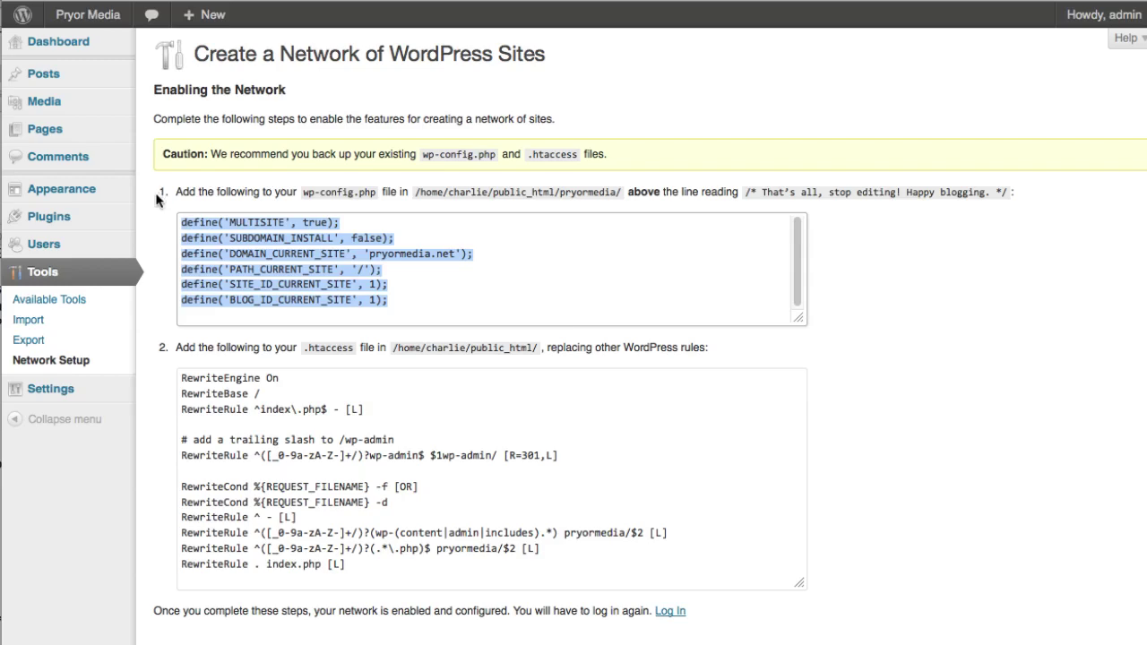
{"action": "left_click_drag", "start_coordinate": [0, 269], "coordinate": [466, 82]}
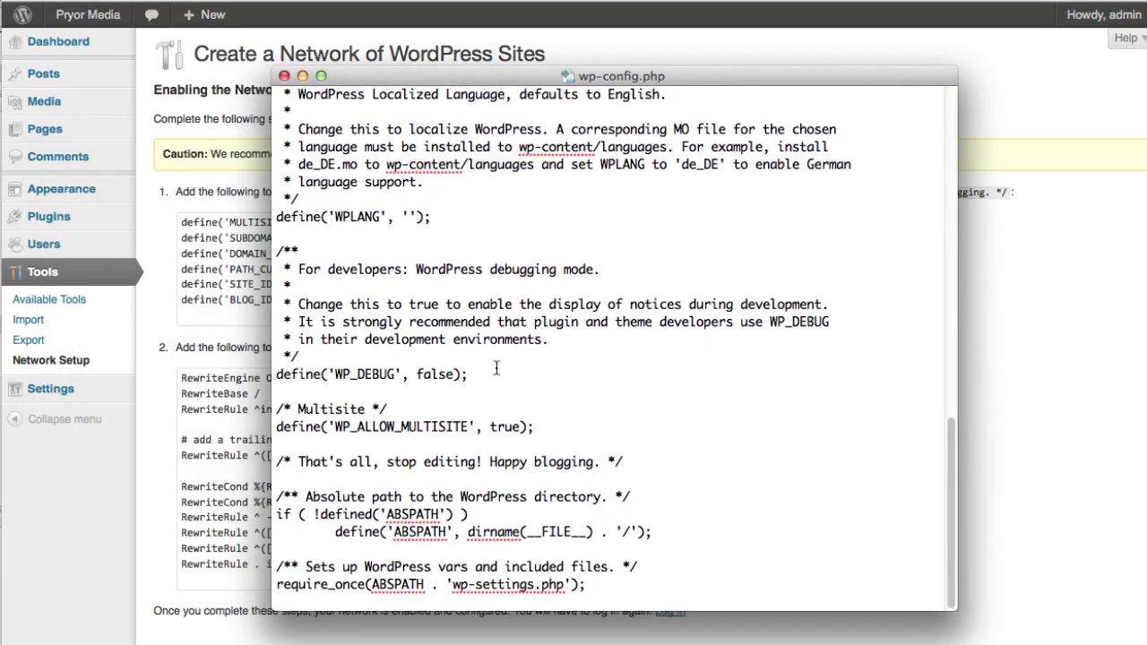
{"action": "left_click", "coordinate": [547, 431]}
{"action": "key", "text": "Return"}
{"action": "key", "text": "super+v"}
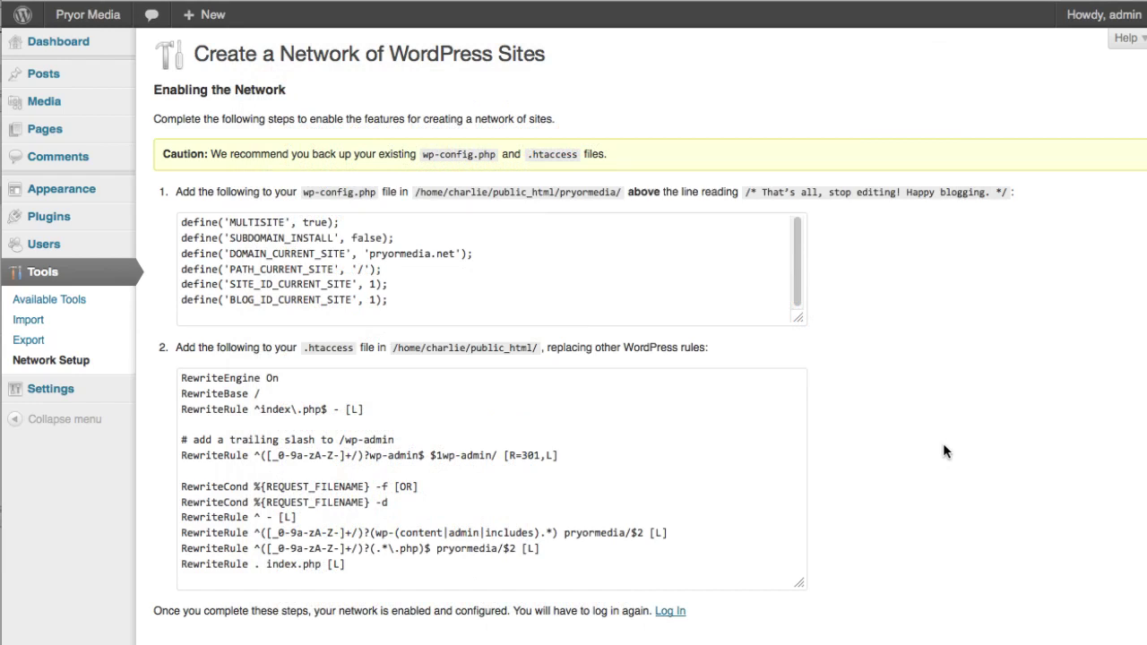
{"action": "left_click", "coordinate": [399, 565]}
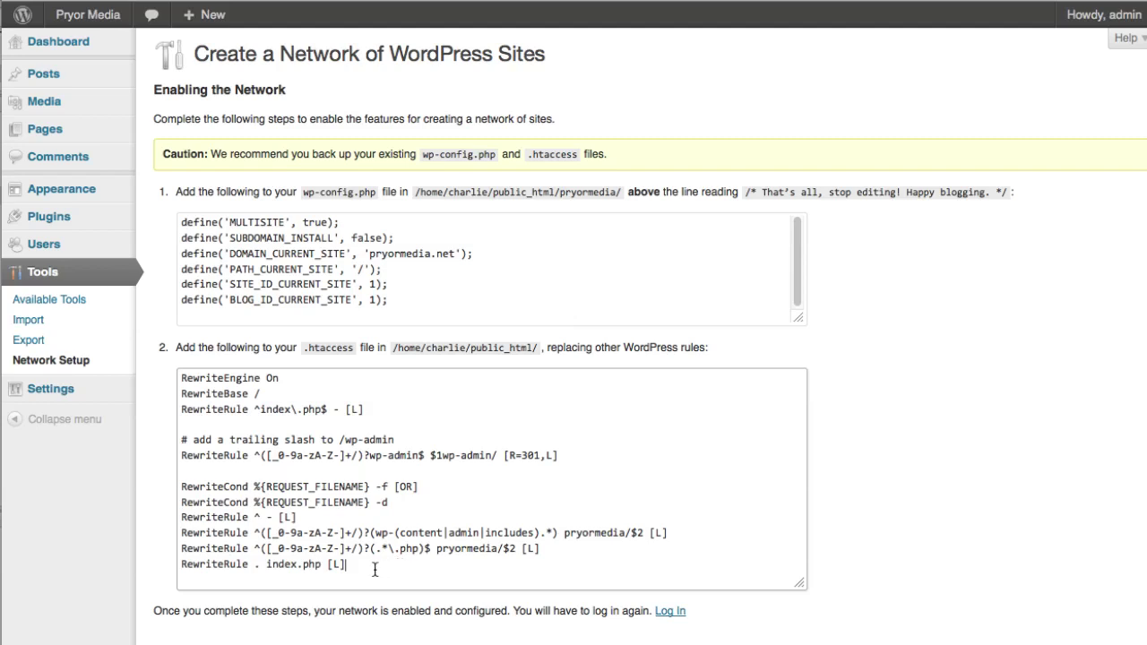
{"action": "left_click_drag", "start_coordinate": [375, 568], "coordinate": [27, 333]}
{"action": "key", "text": "super+c"}
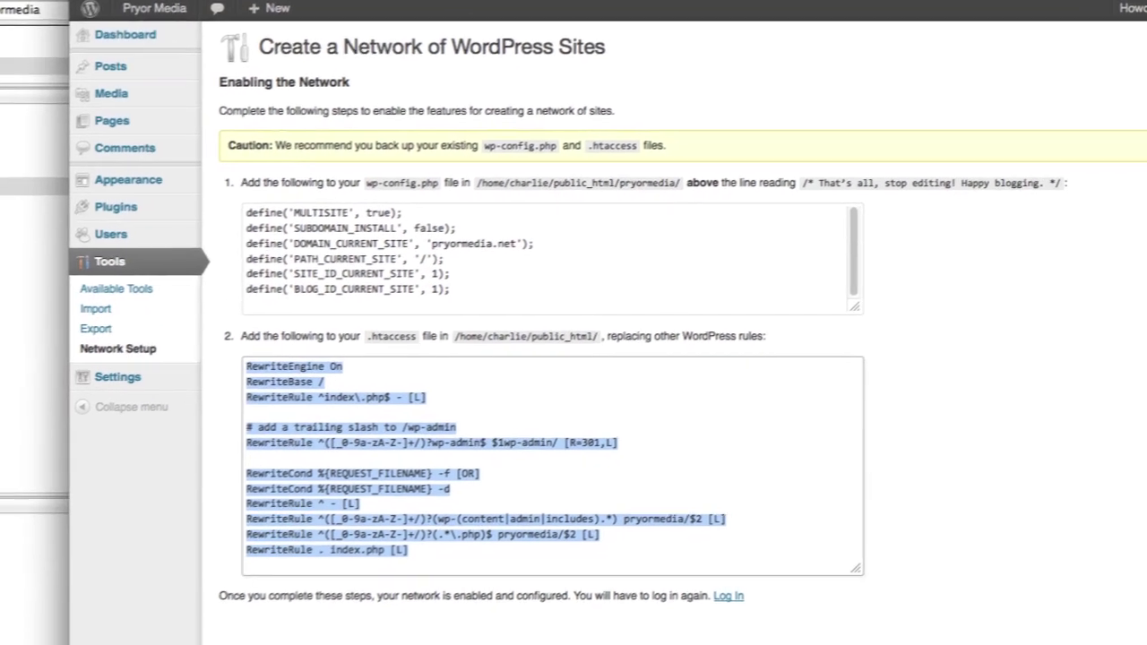
Step: Open the server's .htaccess from FileZilla and replace all its text with the network rewrite rules
{"action": "left_click", "coordinate": [45, 163]}
{"action": "right_click", "coordinate": [49, 165]}
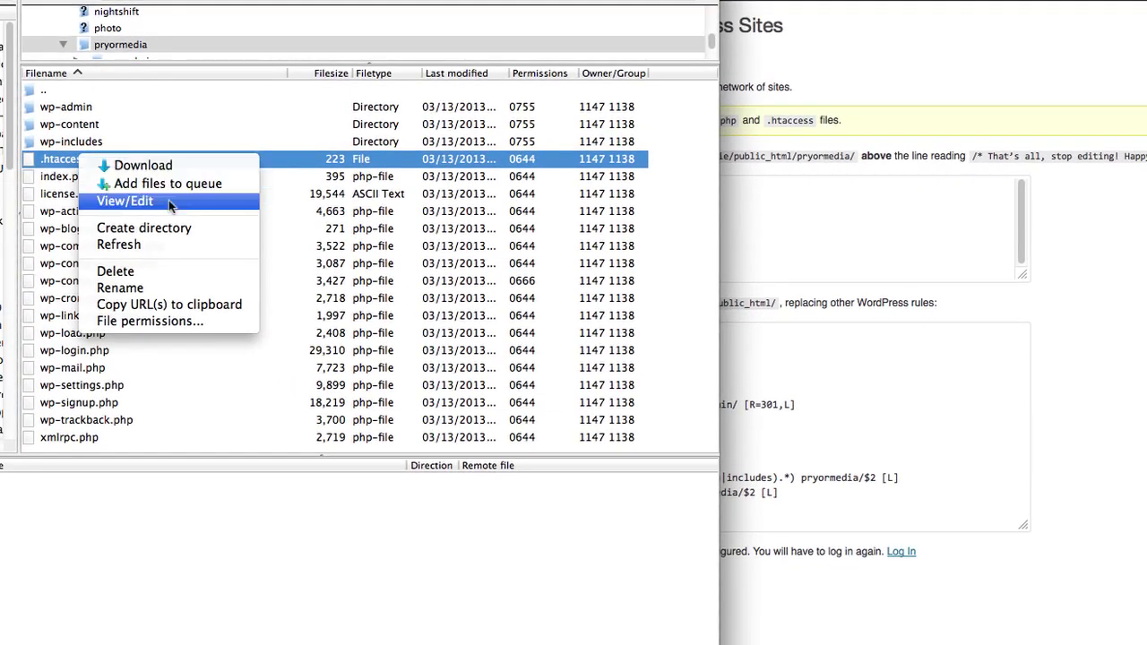
{"action": "left_click", "coordinate": [139, 204]}
{"action": "left_click", "coordinate": [269, 321]}
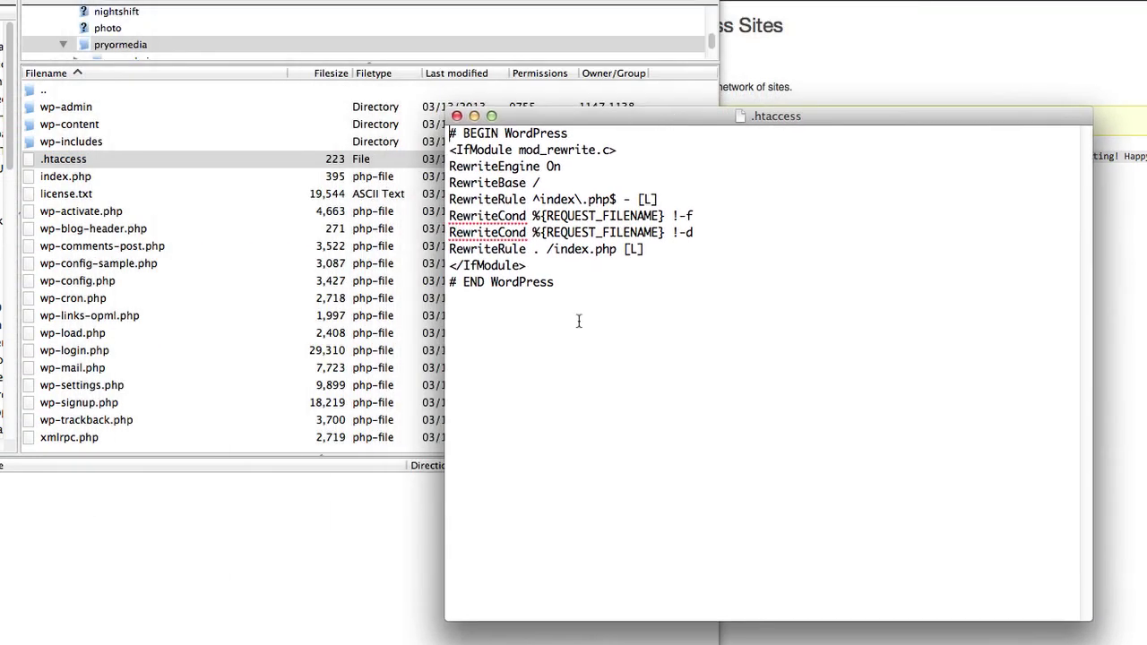
{"action": "left_click_drag", "start_coordinate": [579, 322], "coordinate": [289, 47]}
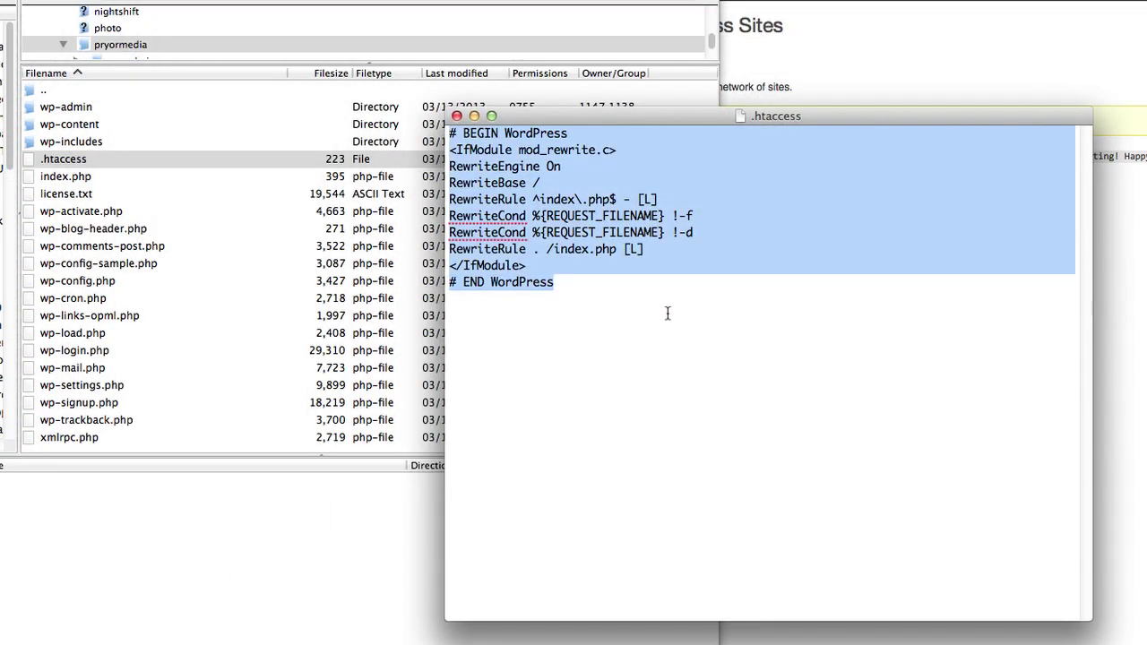
{"action": "key", "text": "super+v"}
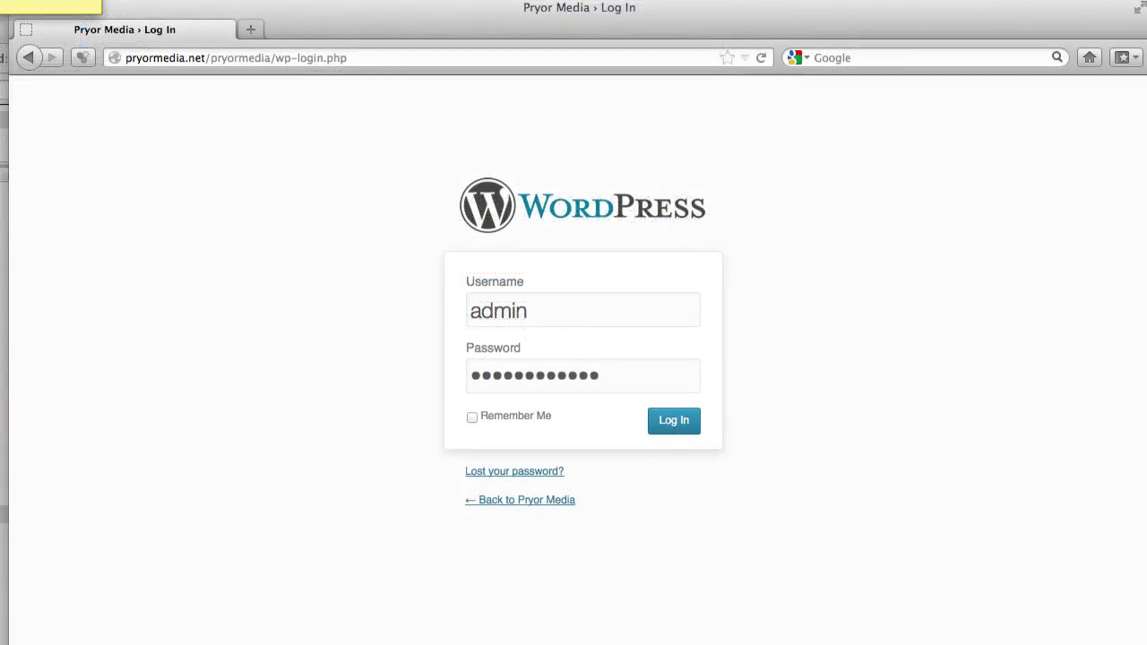
Step: Log back in to reach the Pryor Media dashboard
{"action": "left_click", "coordinate": [672, 428]}
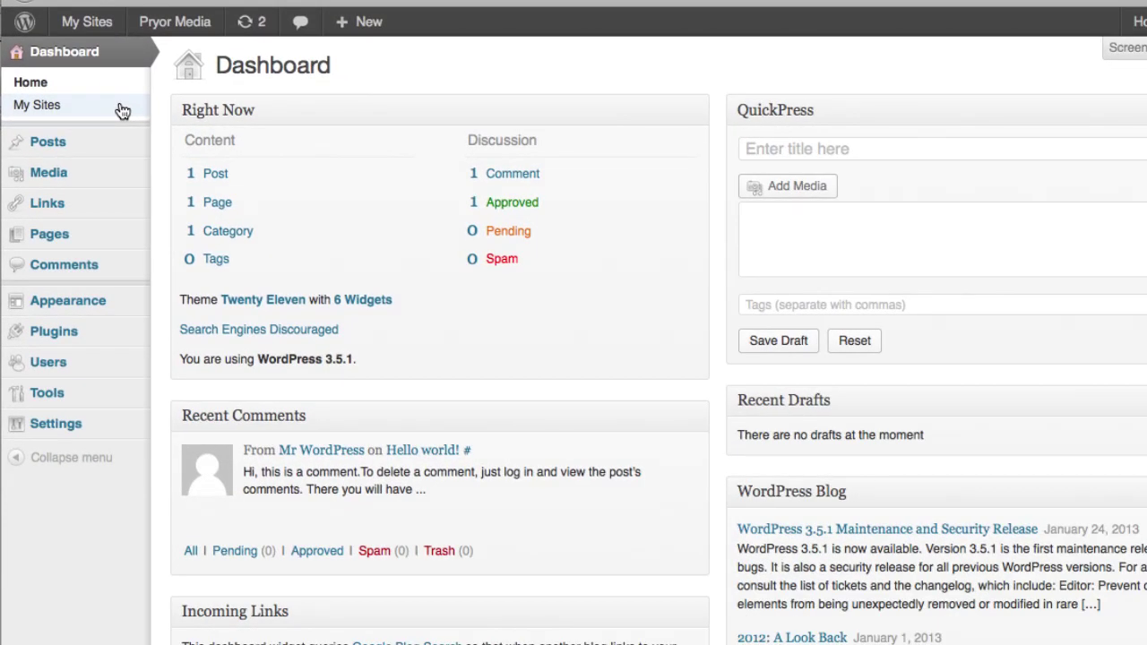
Step: Go through My Sites to the Network Admin dashboard for My Cool Network
{"action": "left_click", "coordinate": [135, 106]}
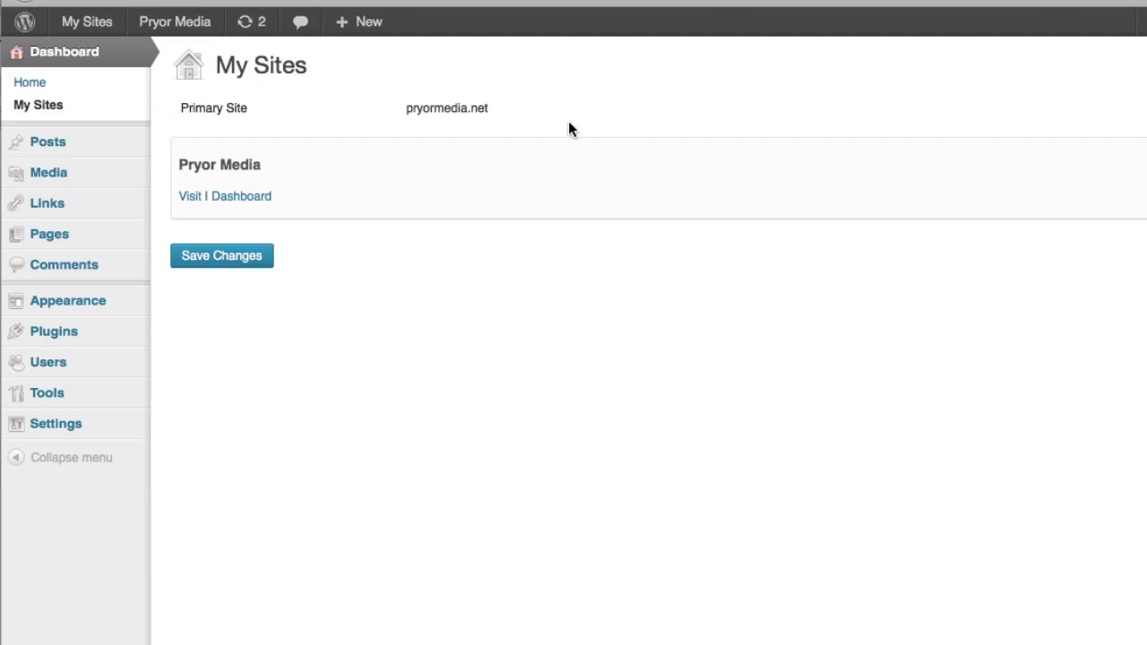
{"action": "mouse_move", "coordinate": [79, 27]}
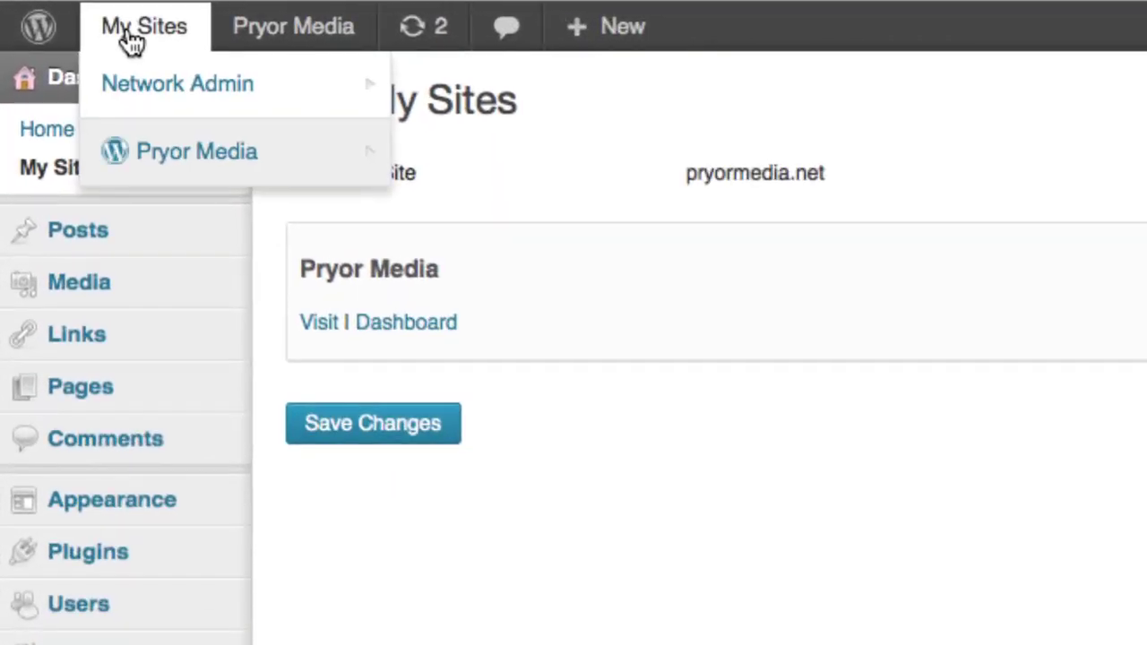
{"action": "mouse_move", "coordinate": [166, 90]}
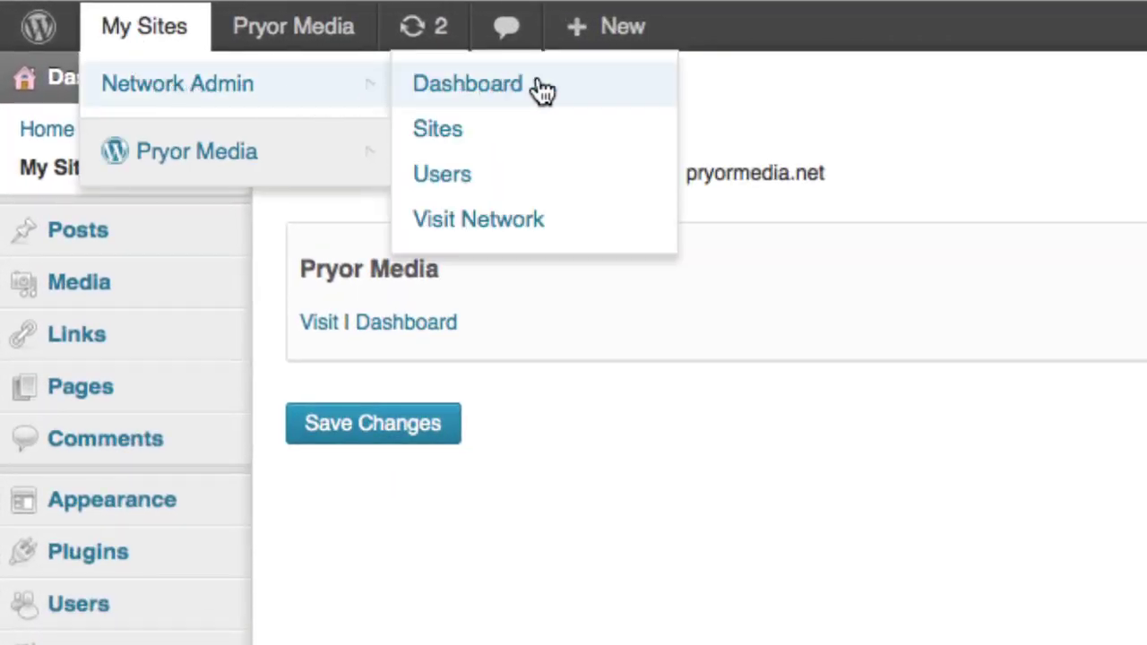
{"action": "left_click", "coordinate": [663, 92]}
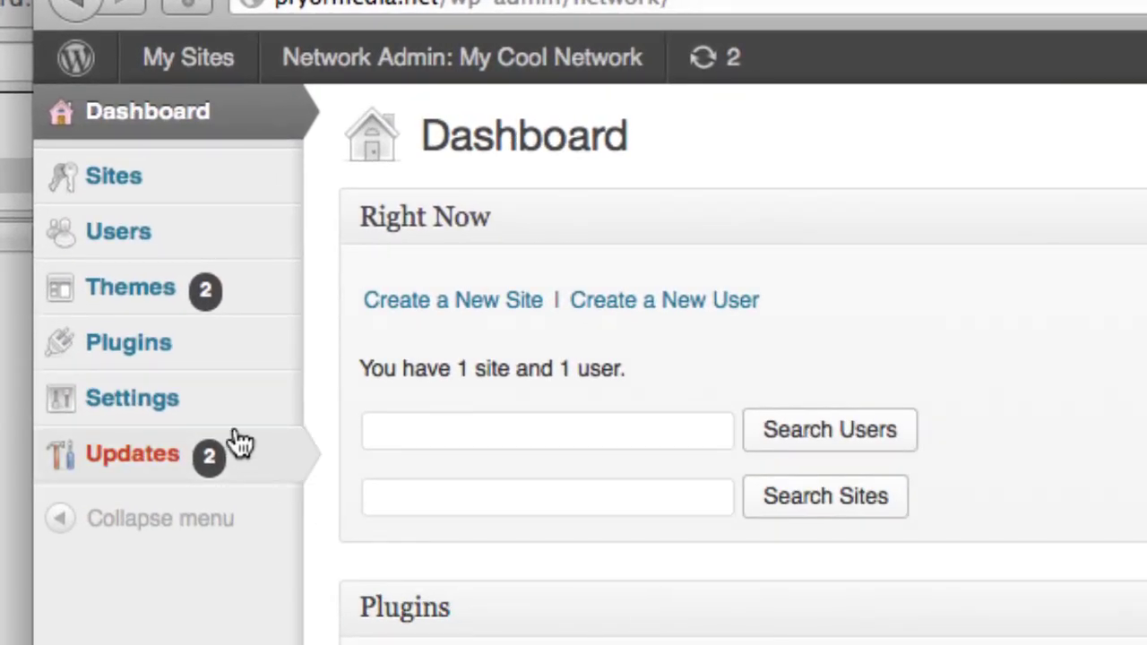
{"action": "mouse_move", "coordinate": [217, 407]}
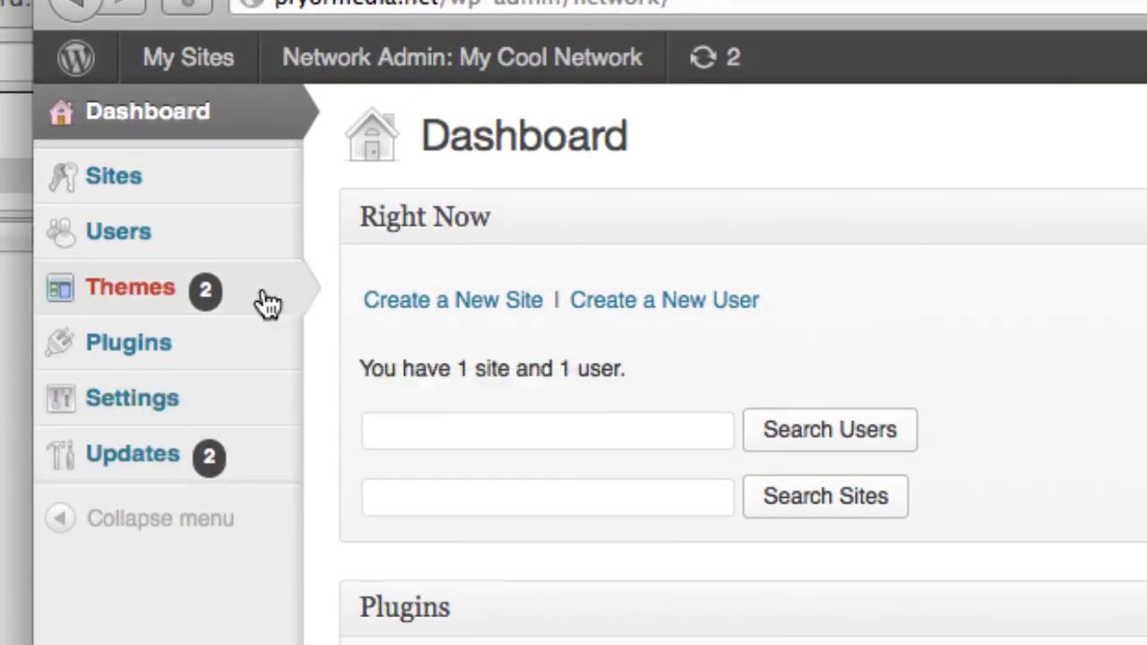
{"action": "mouse_move", "coordinate": [261, 302]}
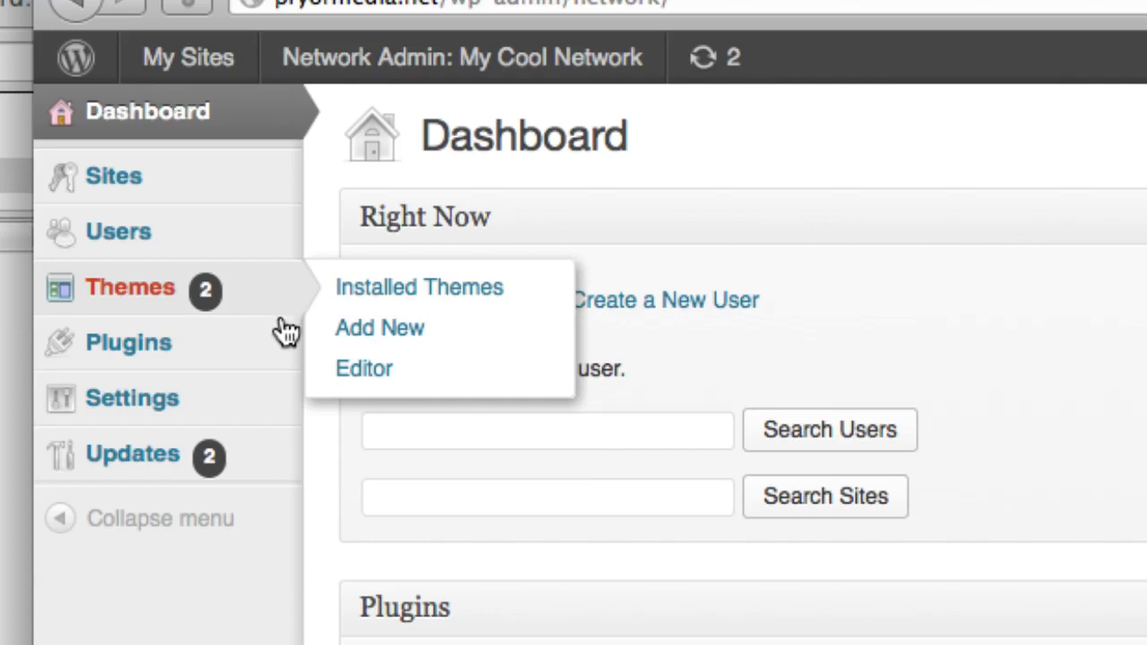
{"action": "mouse_move", "coordinate": [254, 351]}
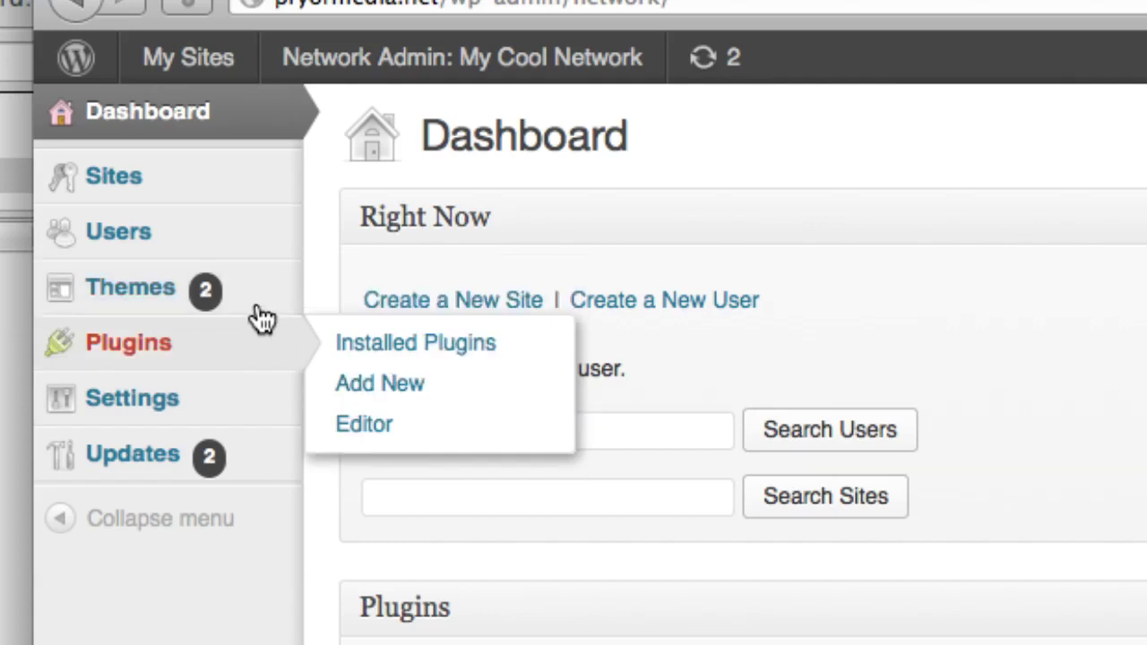